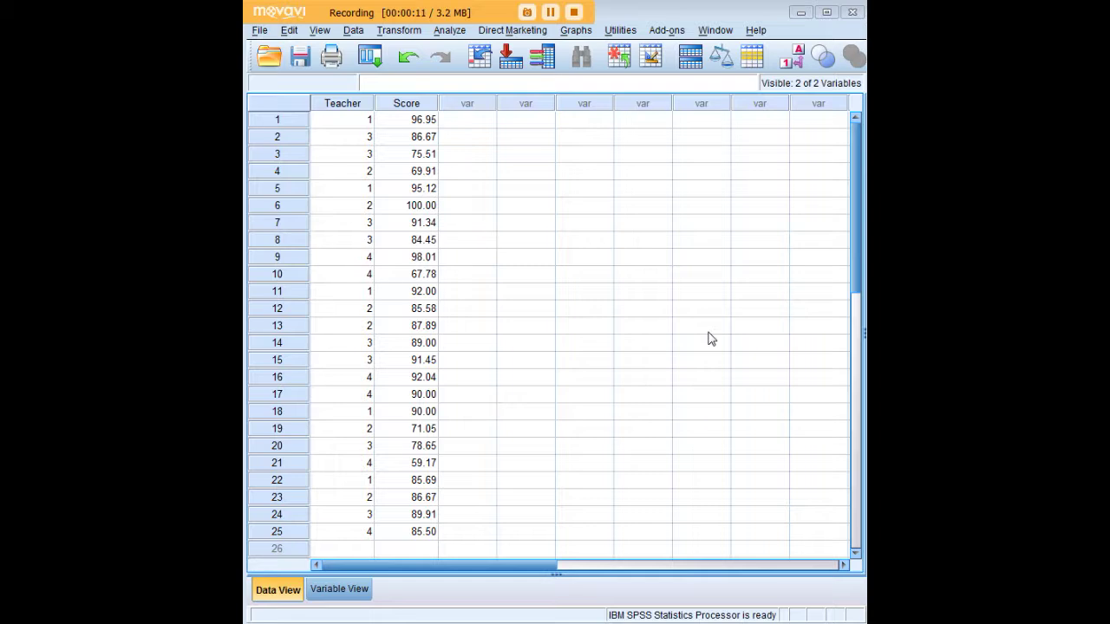
Start a One-Way ANOVA and clear Class Score from the dependent list and Teacher from the factor.
click(355, 122)
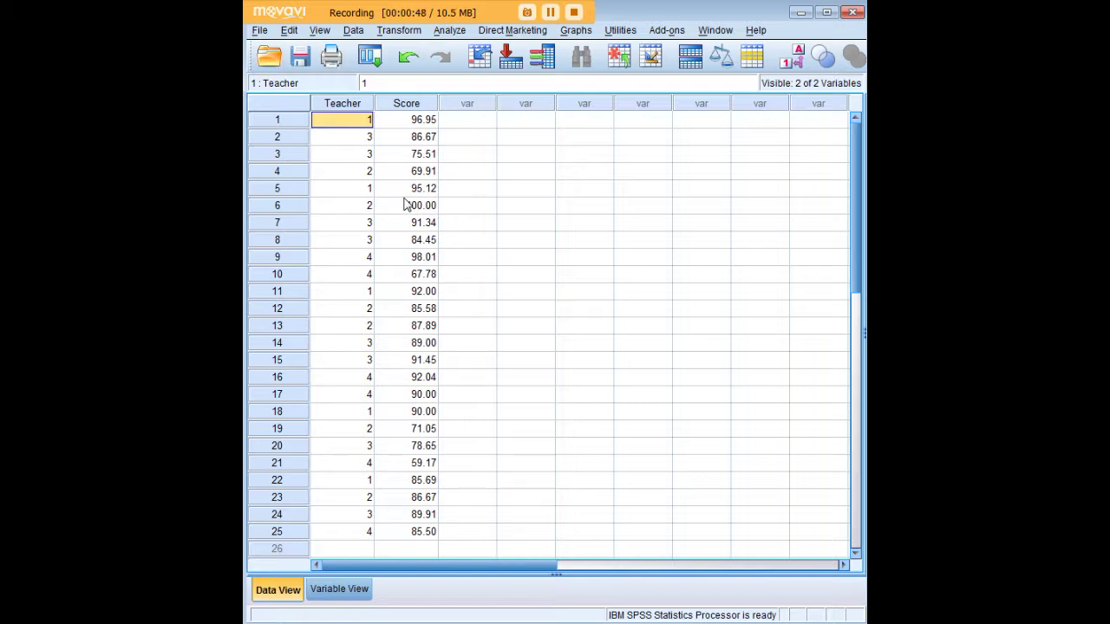
click(449, 31)
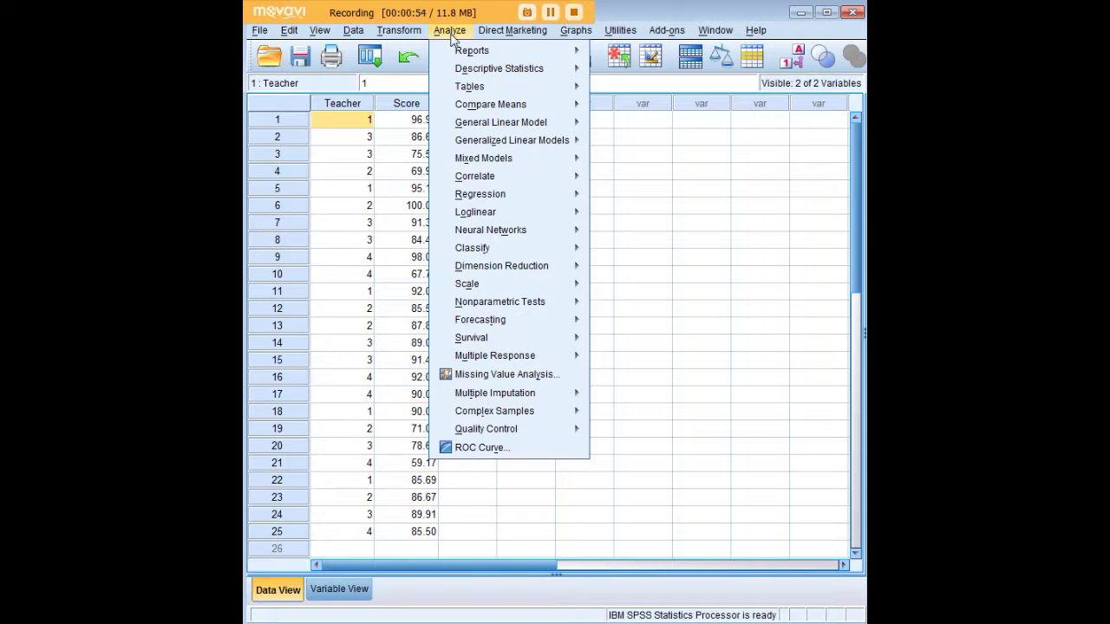
mouse_move(538, 104)
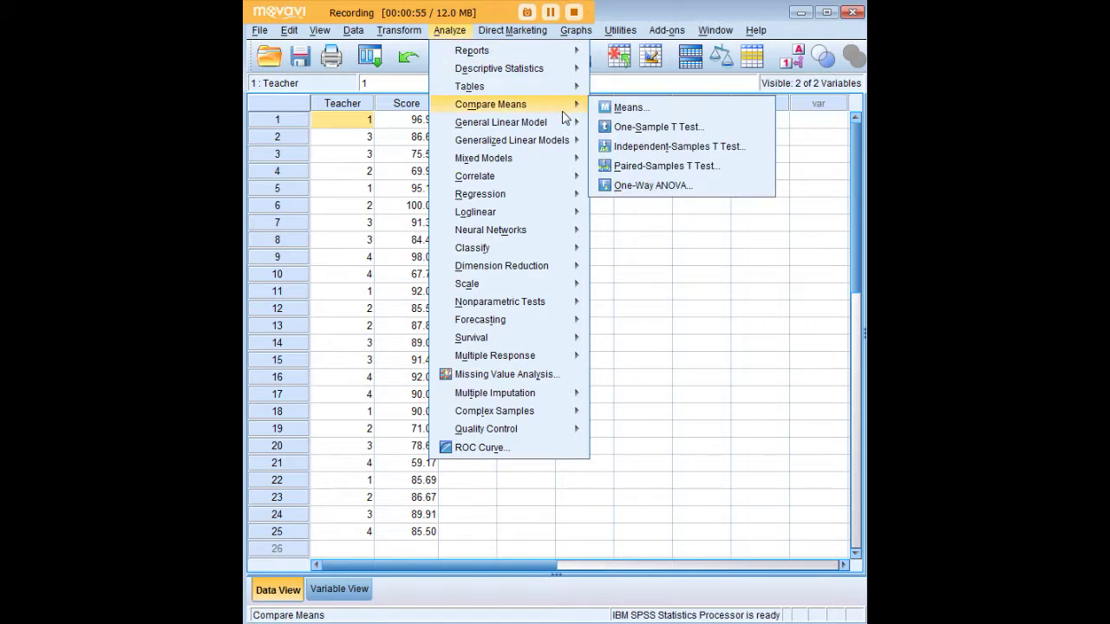
click(657, 185)
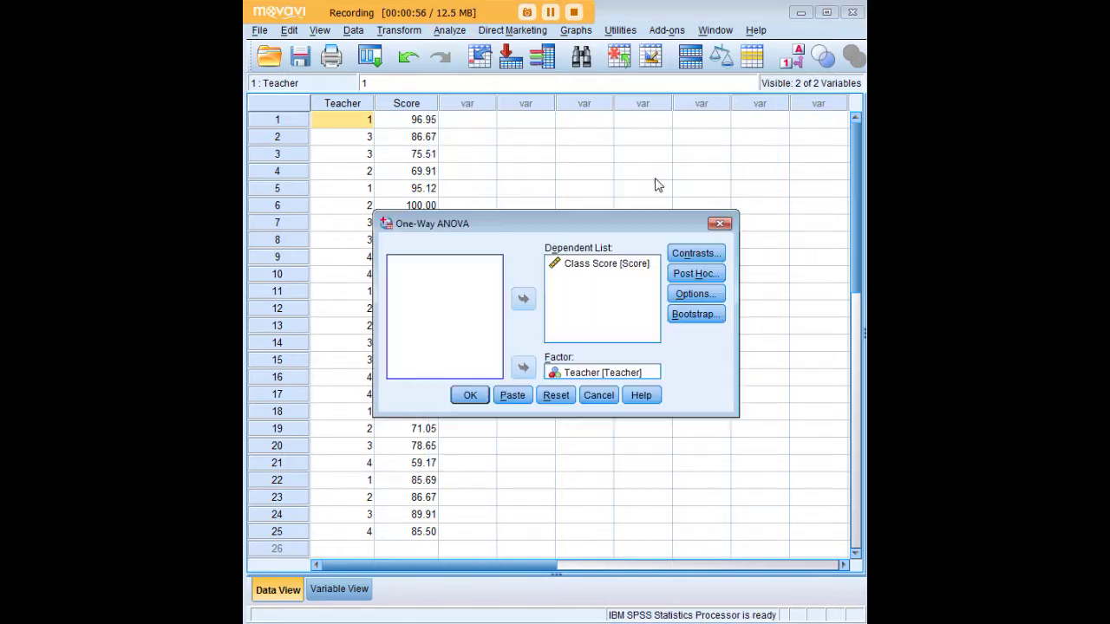
double_click(574, 263)
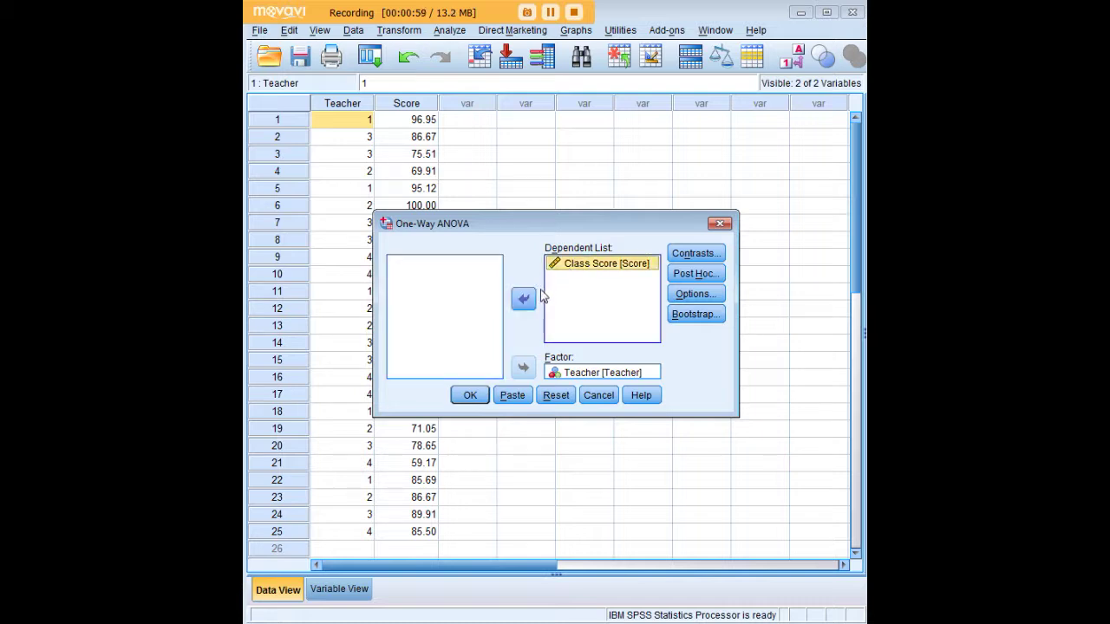
click(566, 373)
click(523, 368)
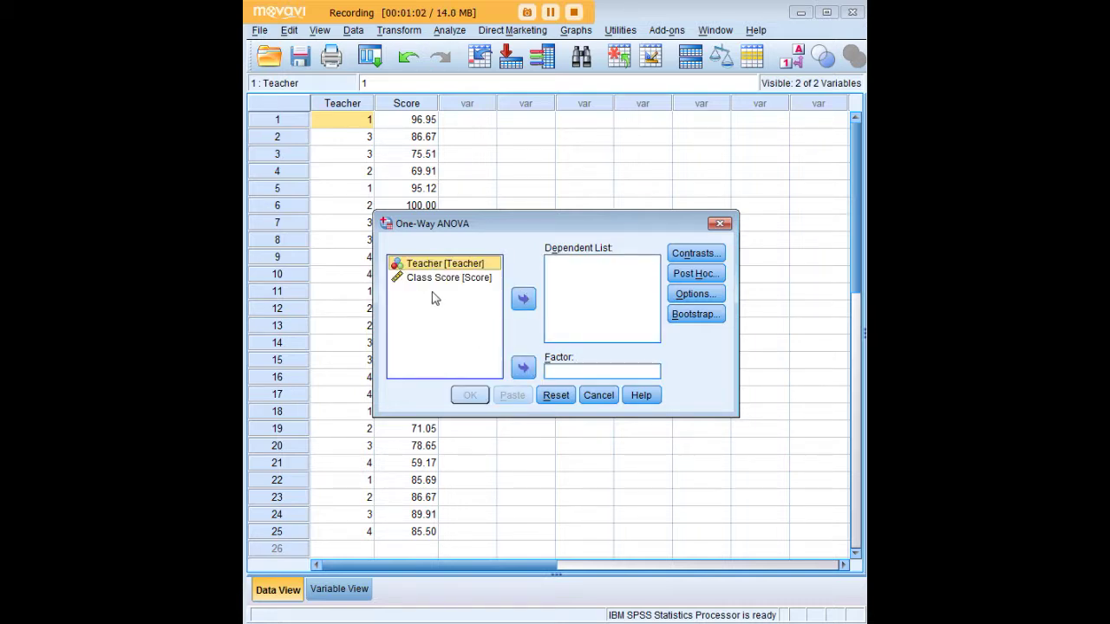
Assign Teacher as the ANOVA factor and Class Score as the dependent variable.
click(524, 368)
click(586, 373)
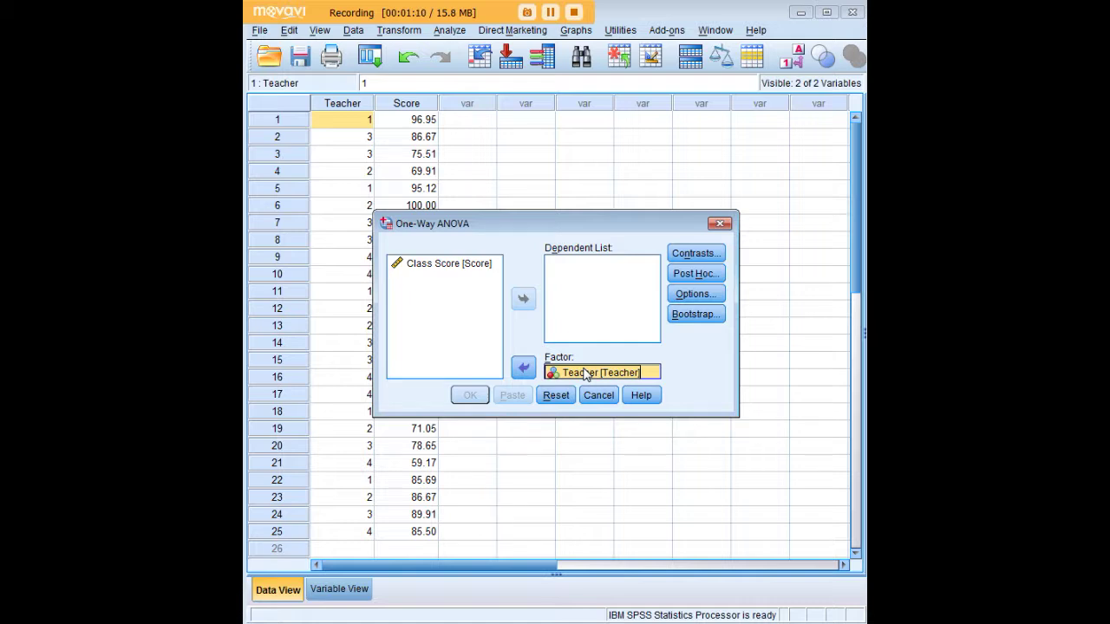
click(484, 267)
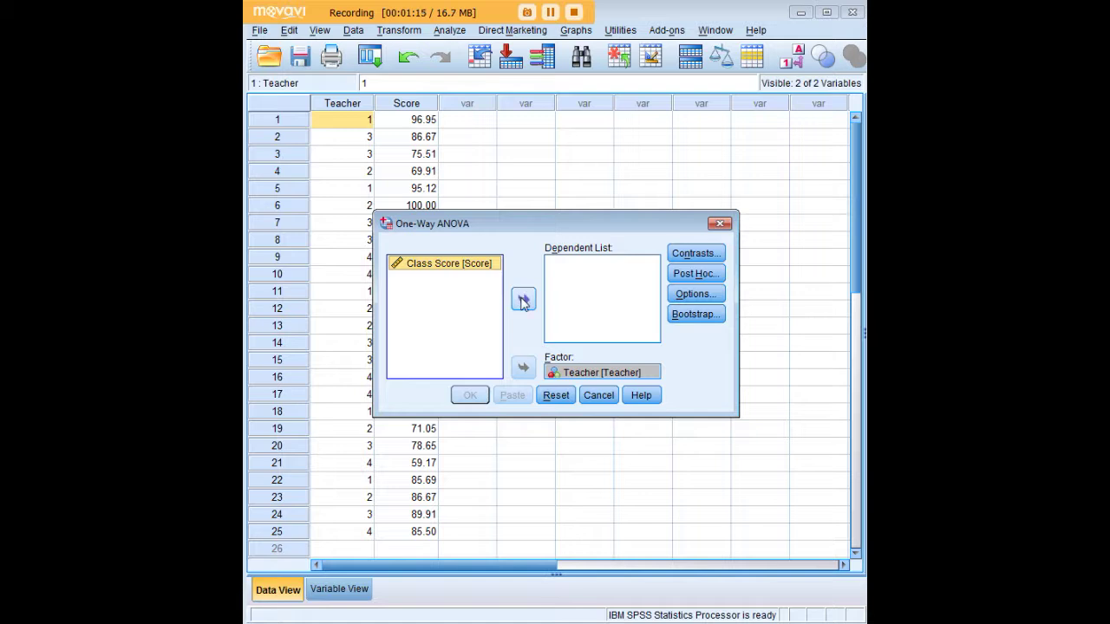
click(523, 299)
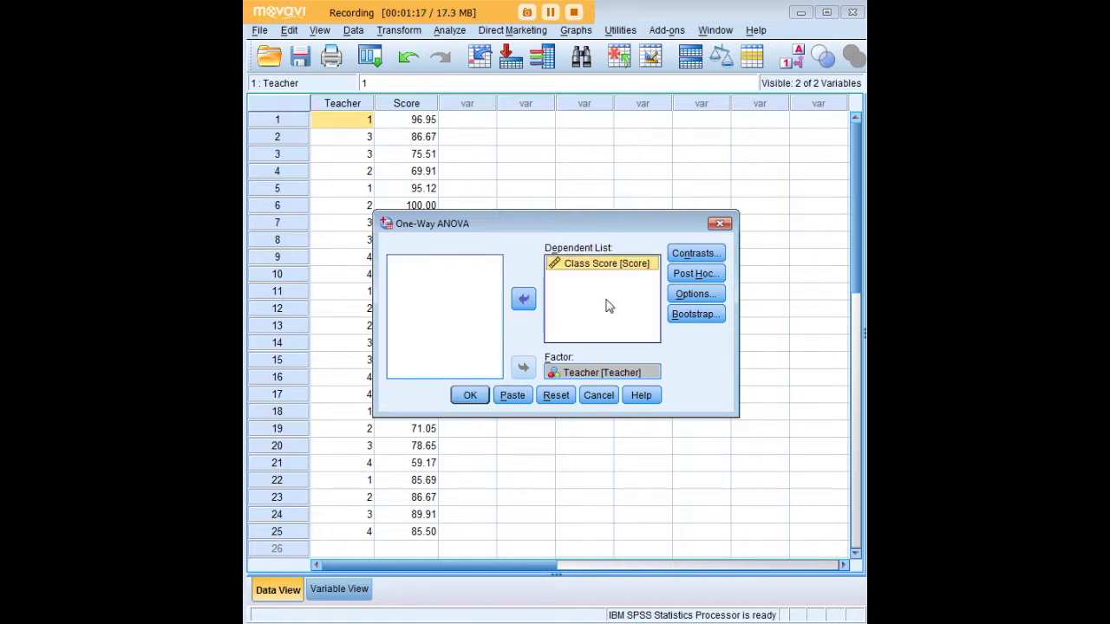
Run the ANOVA, keeping Bonferroni, Tukey and Tamhane's T2 post hoc tests at 0.05, plus descriptives, homogeneity of variance test and means plot.
click(681, 273)
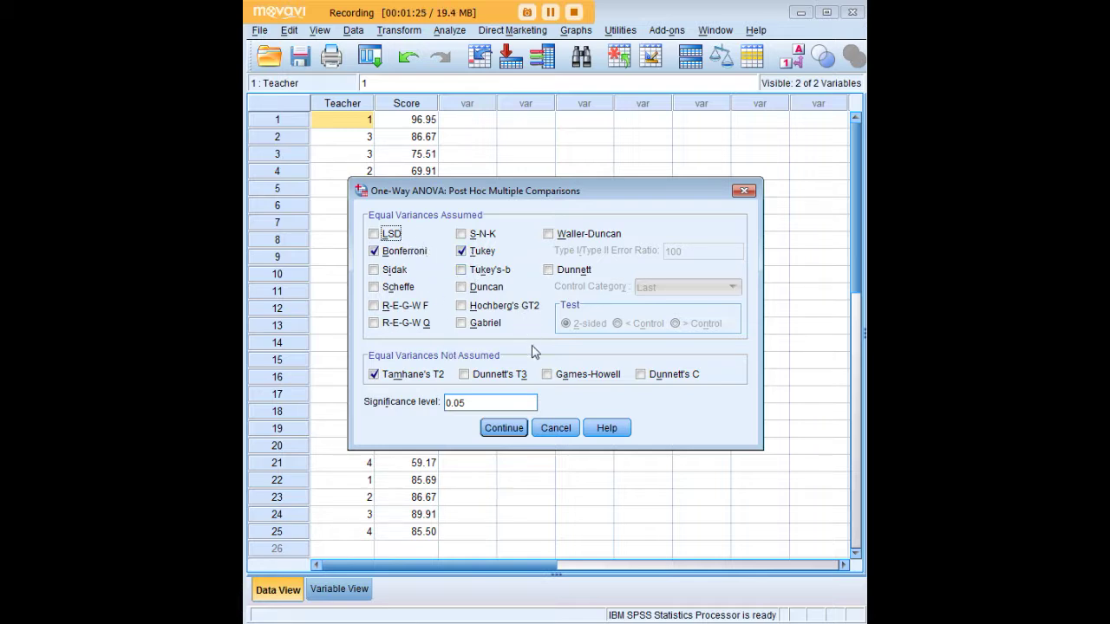
click(509, 431)
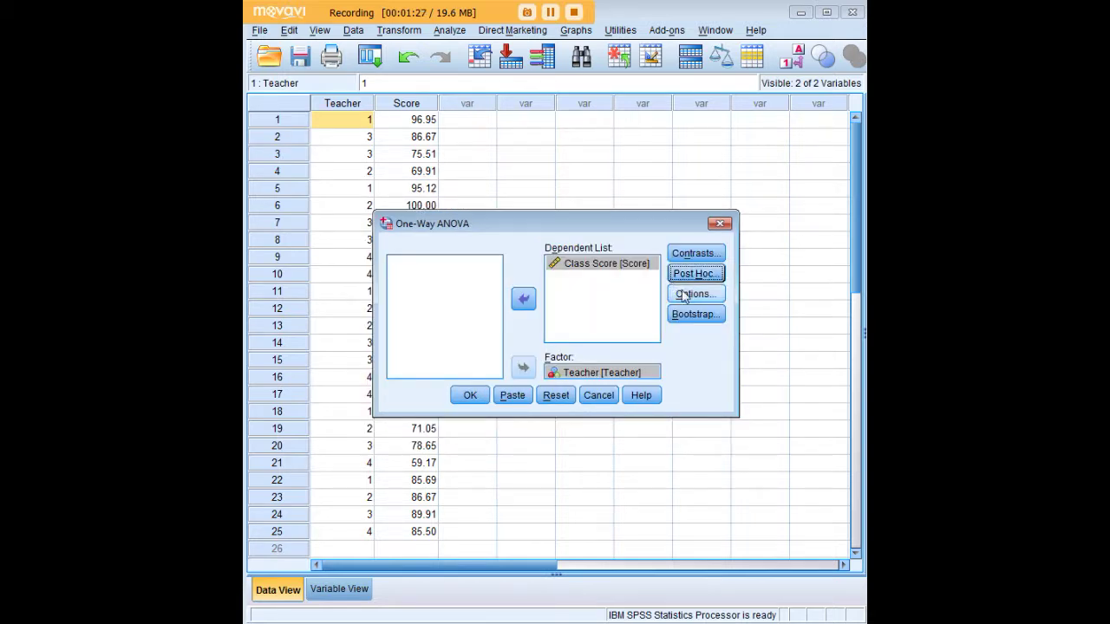
click(696, 294)
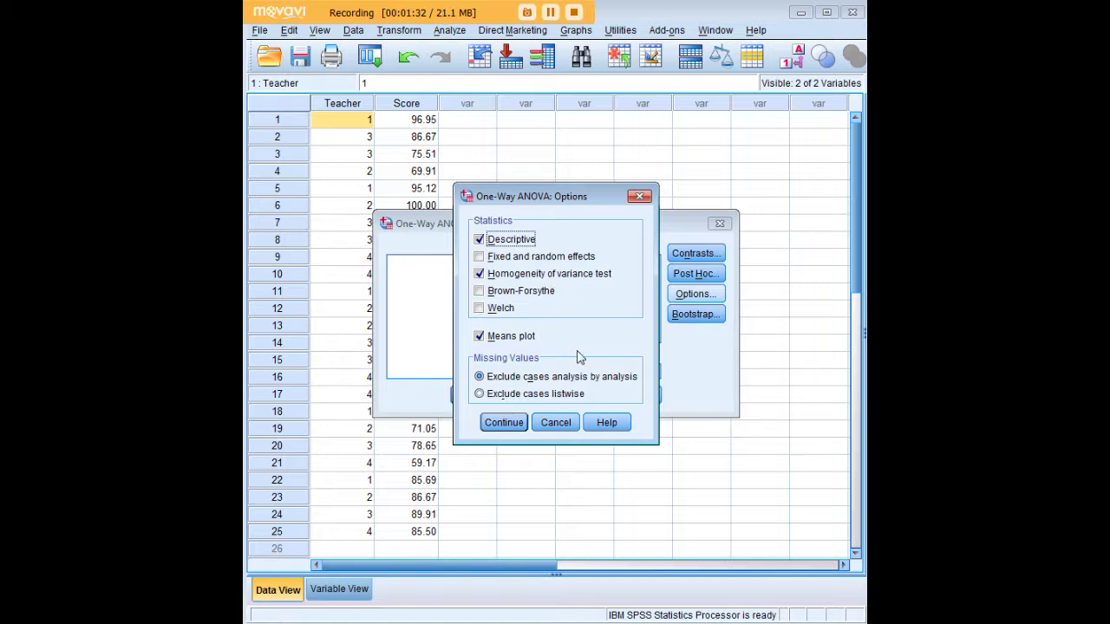
click(507, 423)
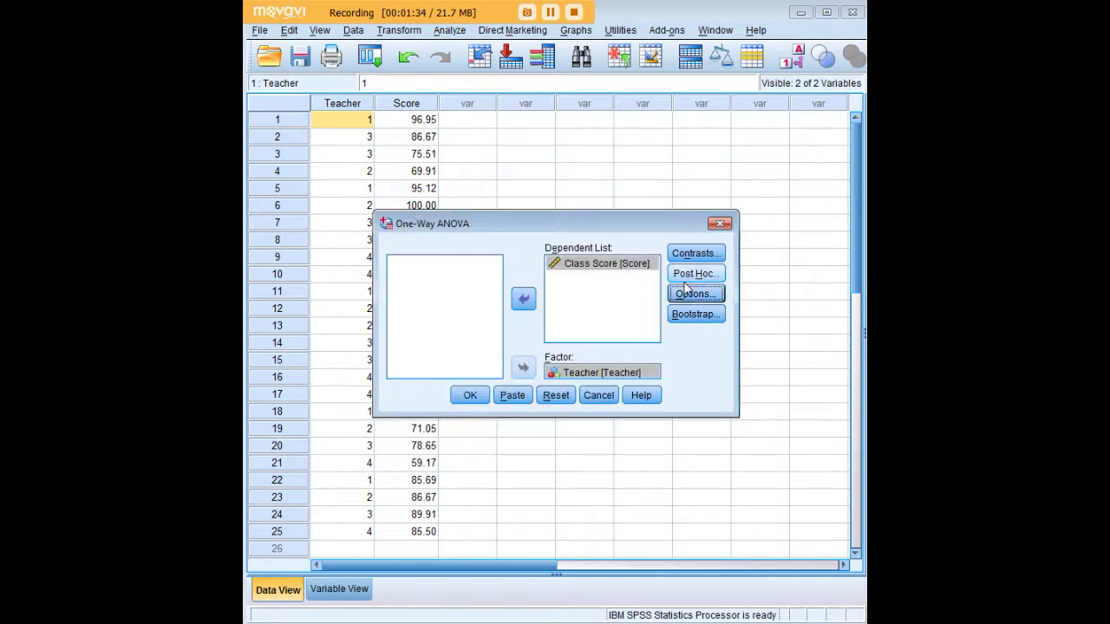
click(469, 395)
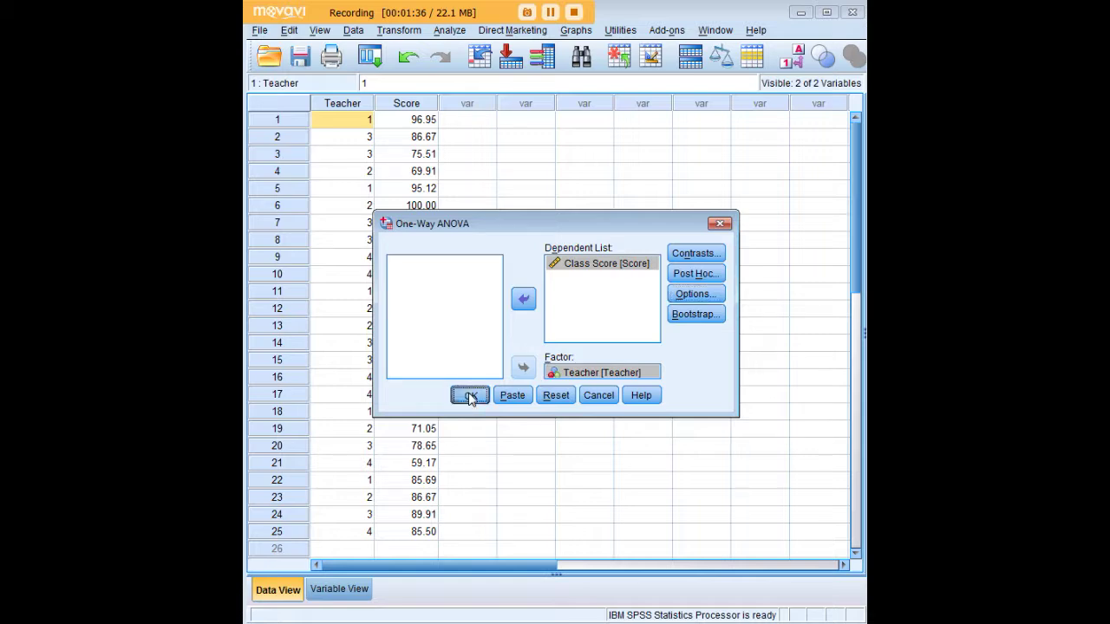
Reposition and enlarge the output viewer window so the full width of the Descriptives table fits on screen.
double_click(610, 52)
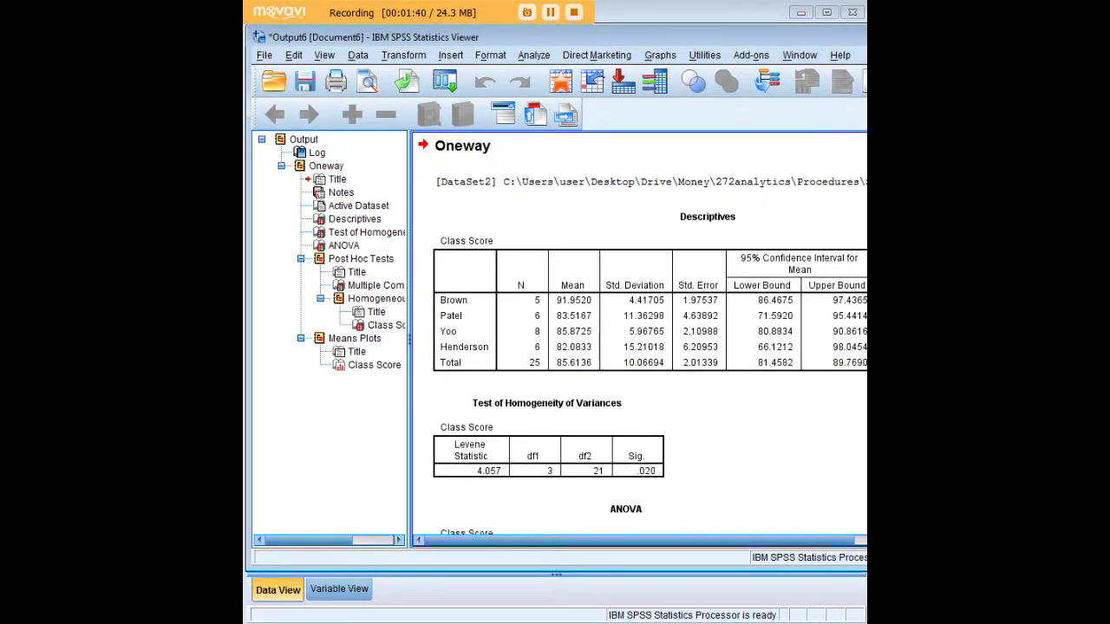
double_click(798, 37)
drag(717, 571, 717, 612)
drag(483, 39, 335, 11)
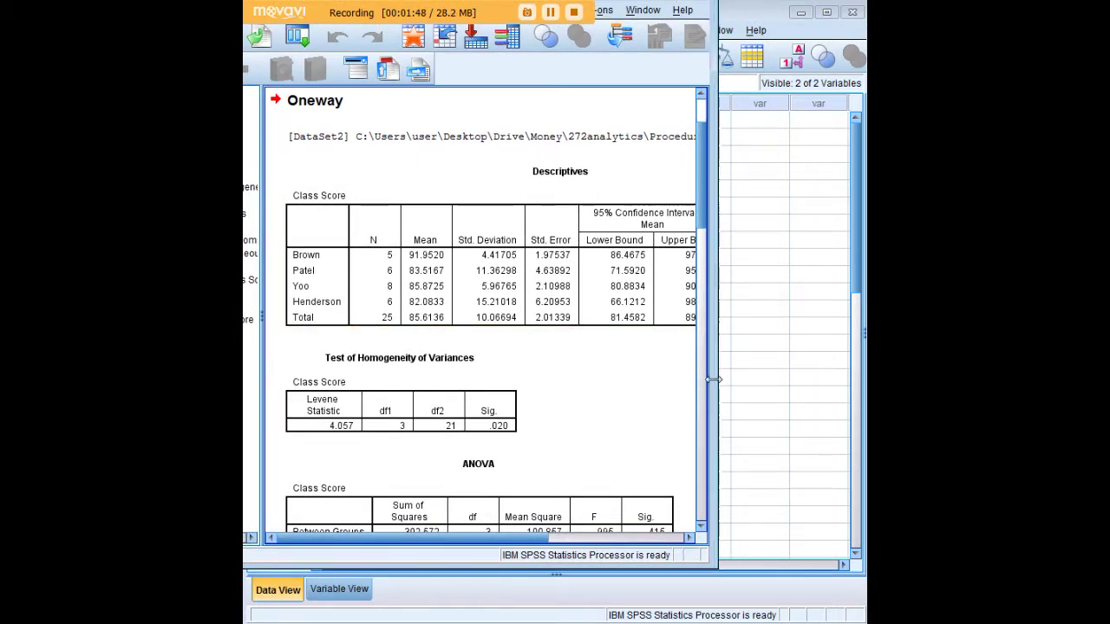
drag(713, 379, 865, 381)
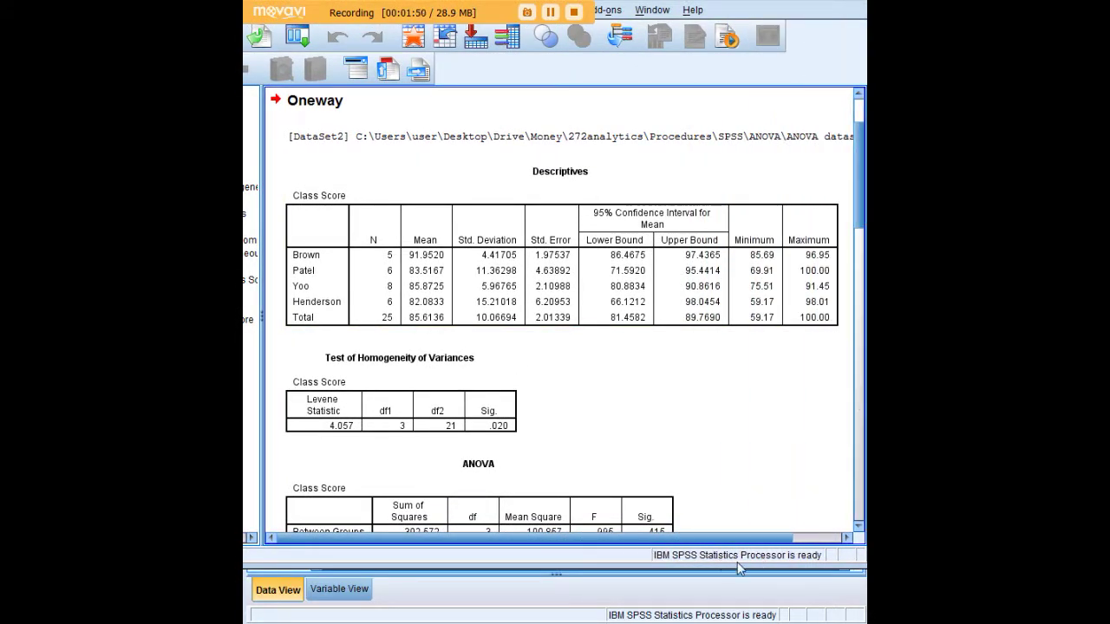
drag(725, 568, 725, 603)
Examine the Descriptives, Test of Homogeneity of Variances and ANOVA tables for Class Score.
click(720, 276)
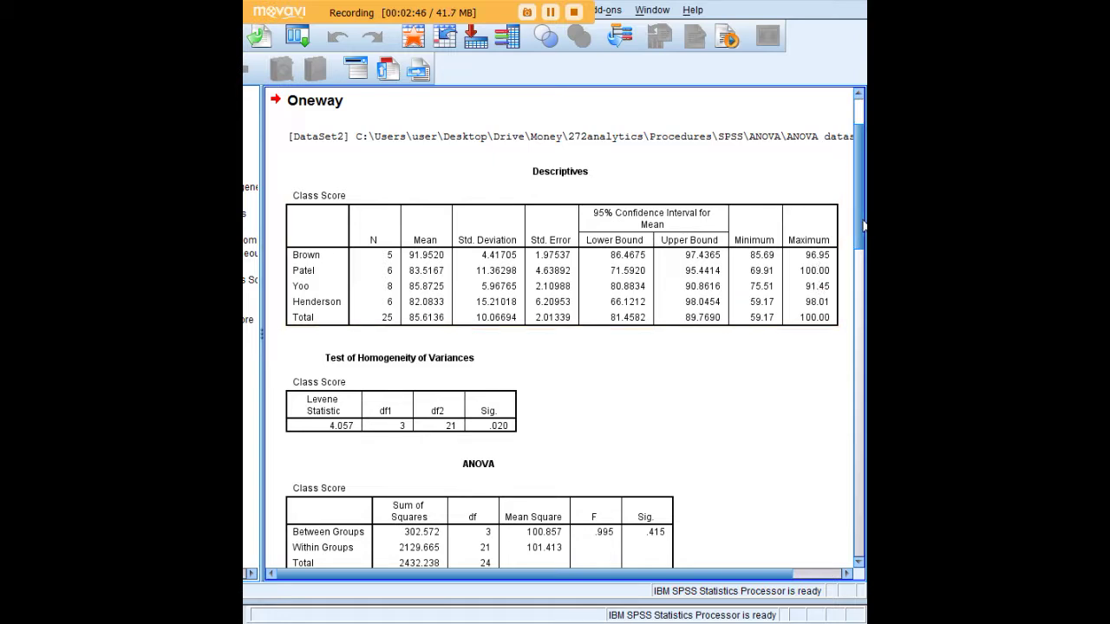
scroll(864, 226, down, 2)
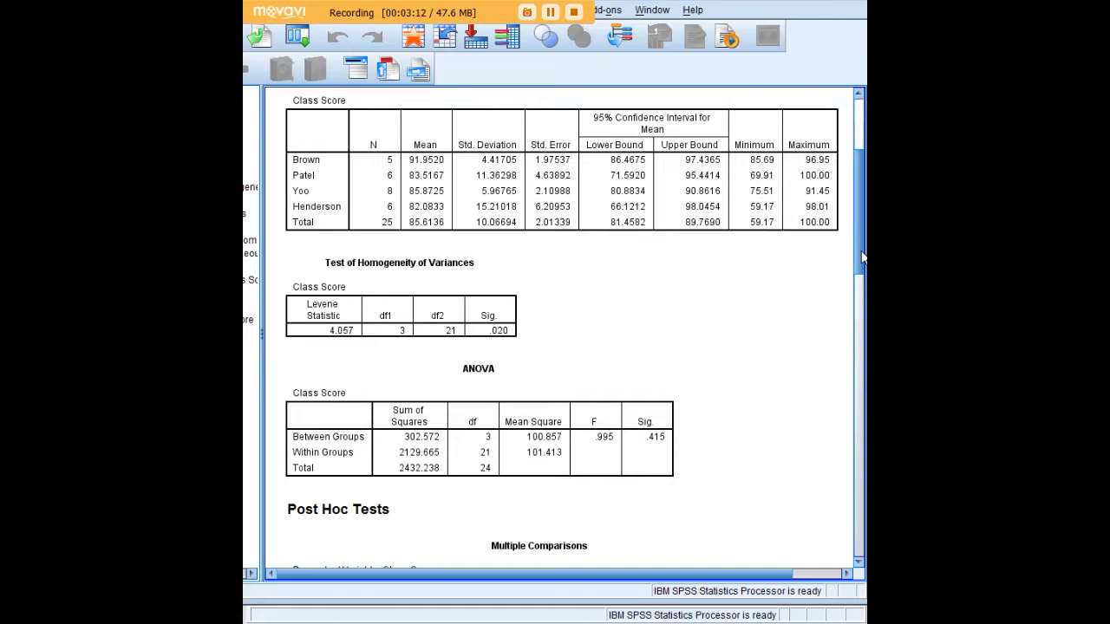
scroll(854, 264, down, 3)
scroll(854, 264, down, 5)
scroll(853, 265, up, 3)
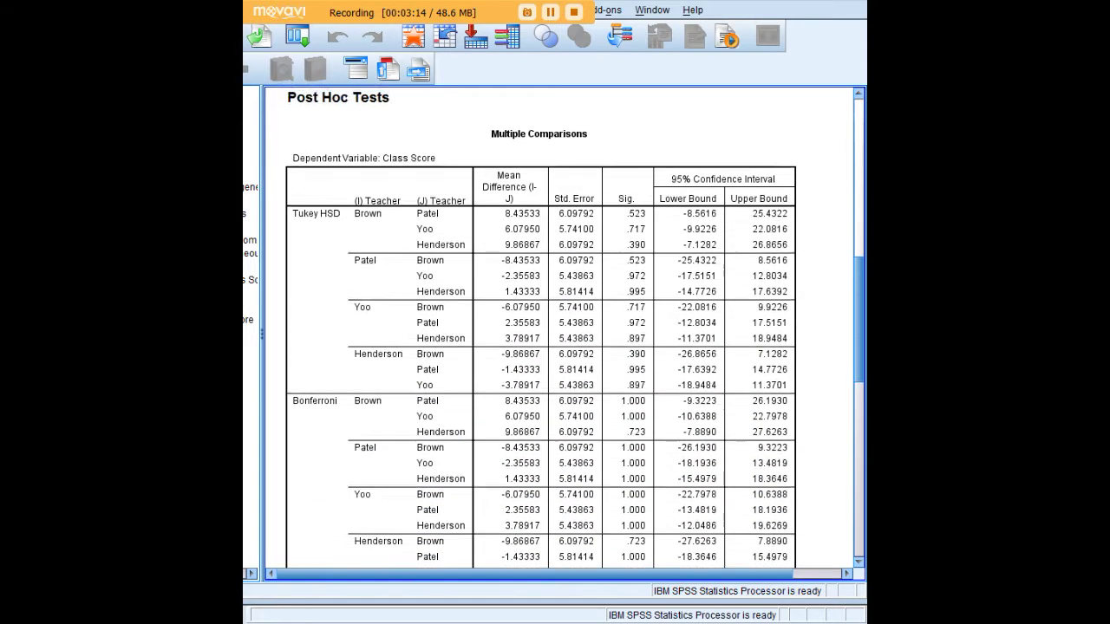
scroll(854, 264, up, 3)
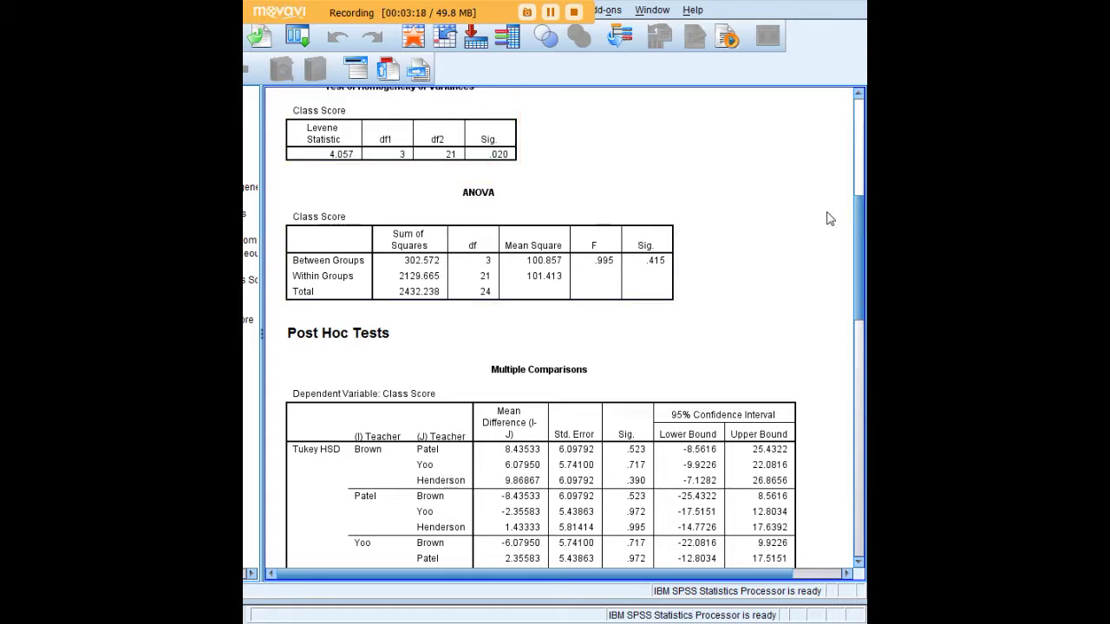
scroll(856, 244, up, 1)
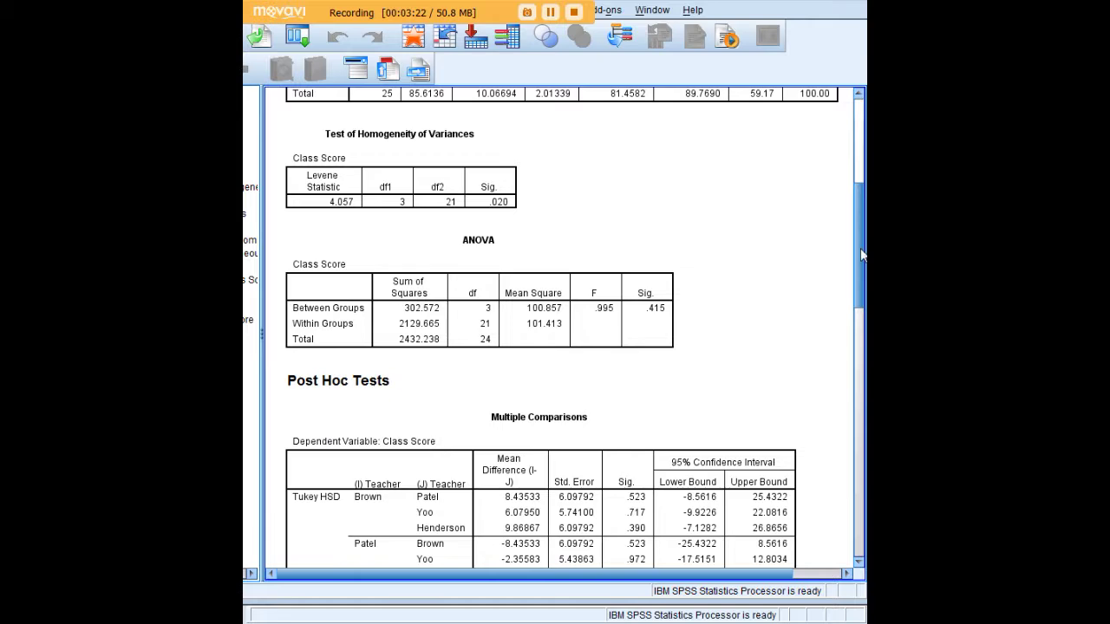
Examine the Tukey, Bonferroni and Tamhane multiple comparisons between teachers and the Homogeneous Subsets table.
drag(863, 256, 865, 289)
scroll(864, 289, down, 10)
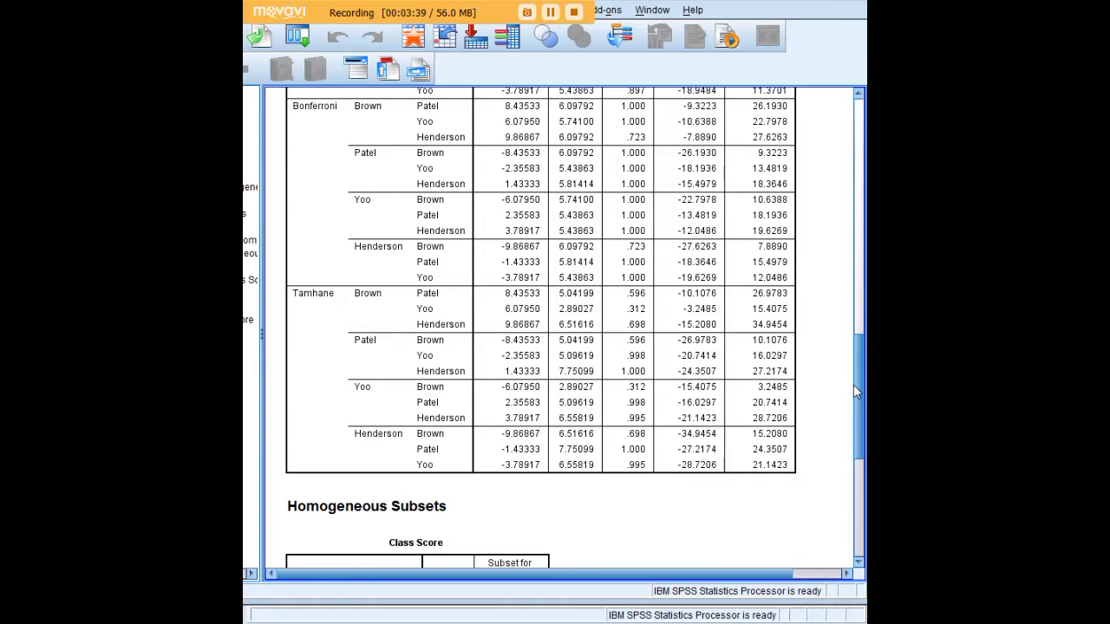
drag(858, 397, 859, 335)
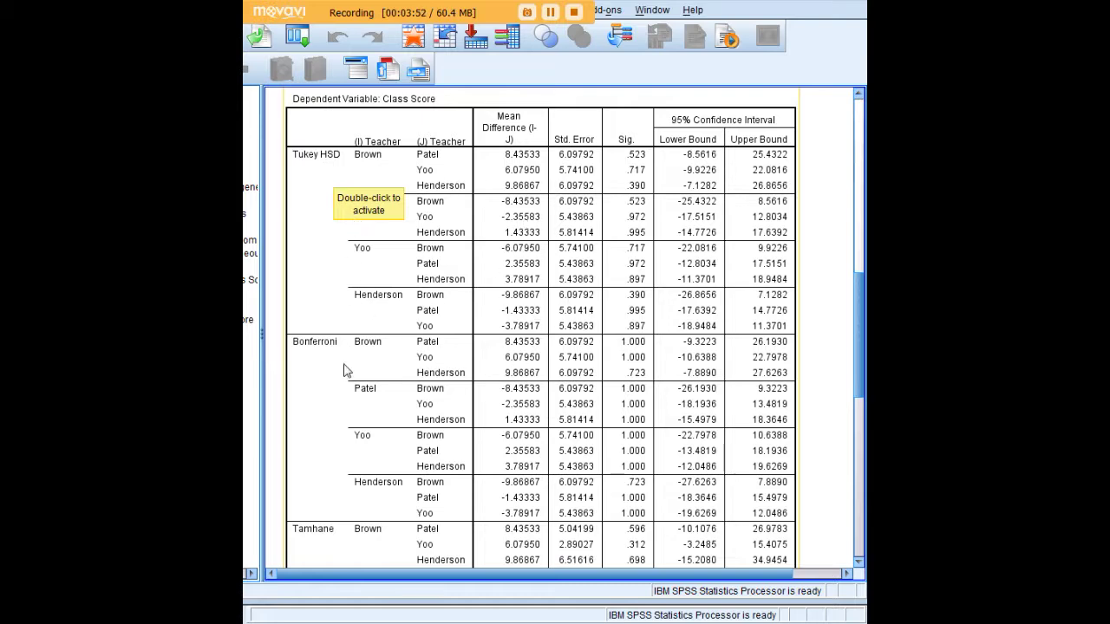
drag(865, 337, 864, 382)
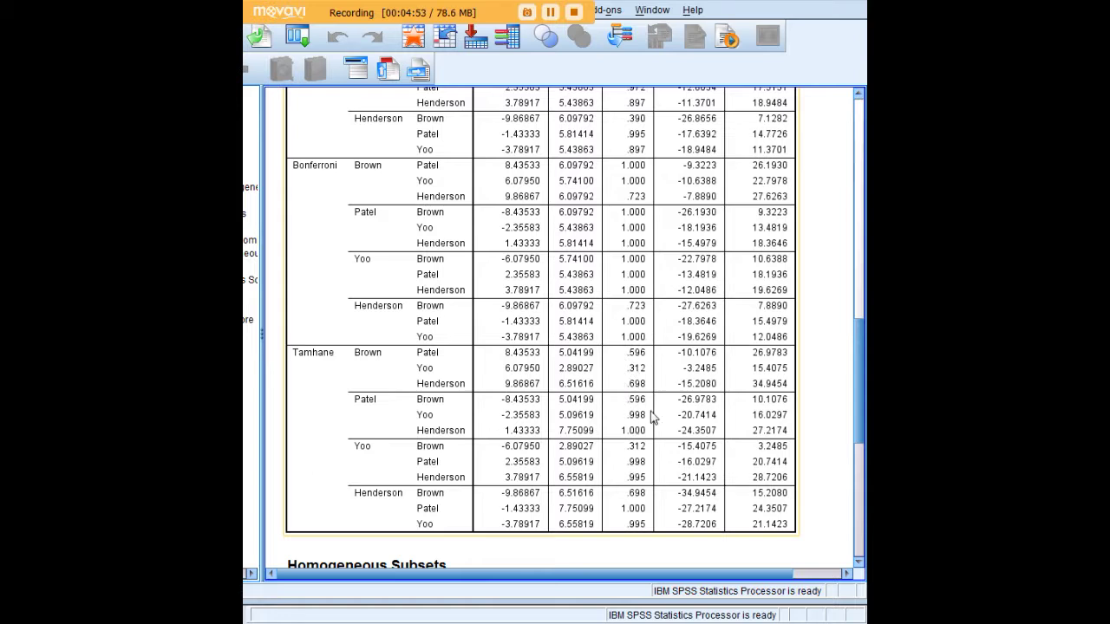
mouse_move(858, 401)
mouse_down()
mouse_move(859, 359)
mouse_move(859, 406)
mouse_up()
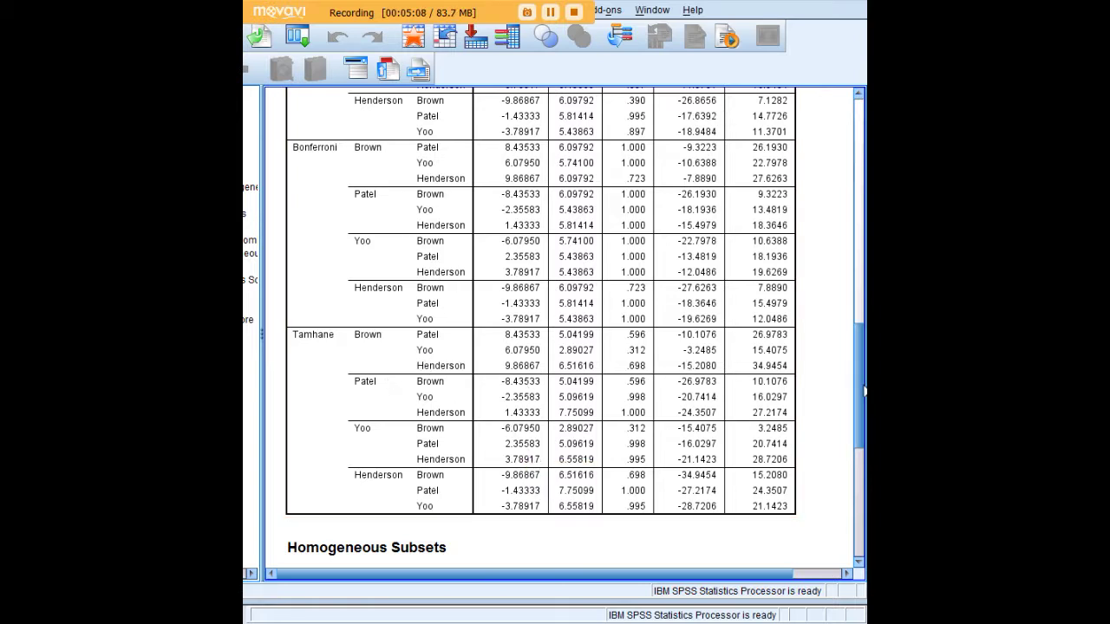
scroll(859, 390, down, 5)
scroll(457, 349, down, 3)
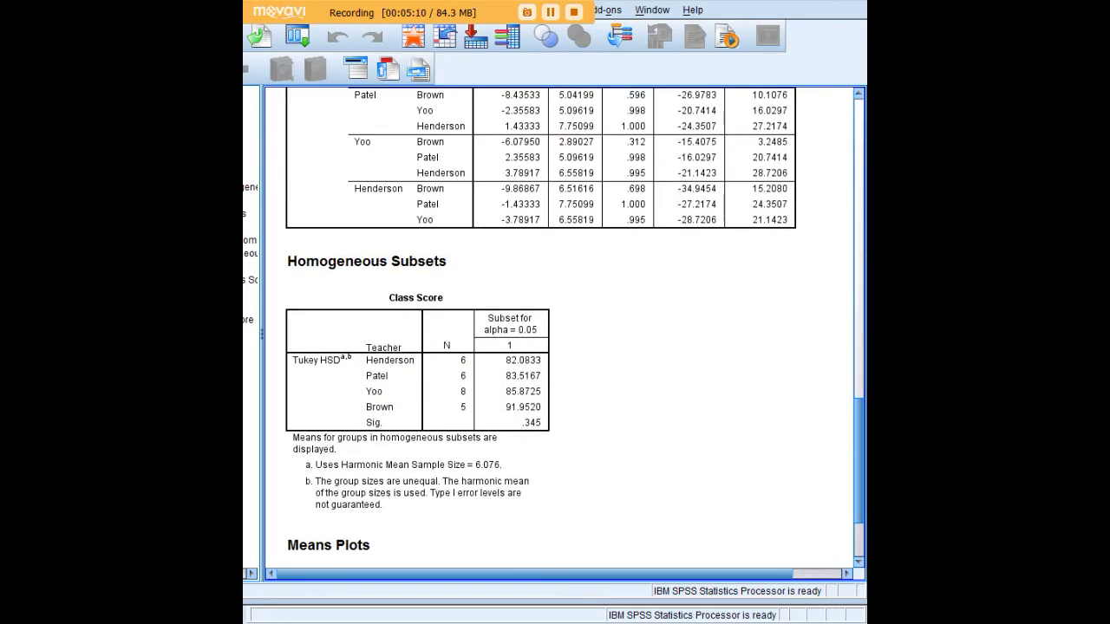
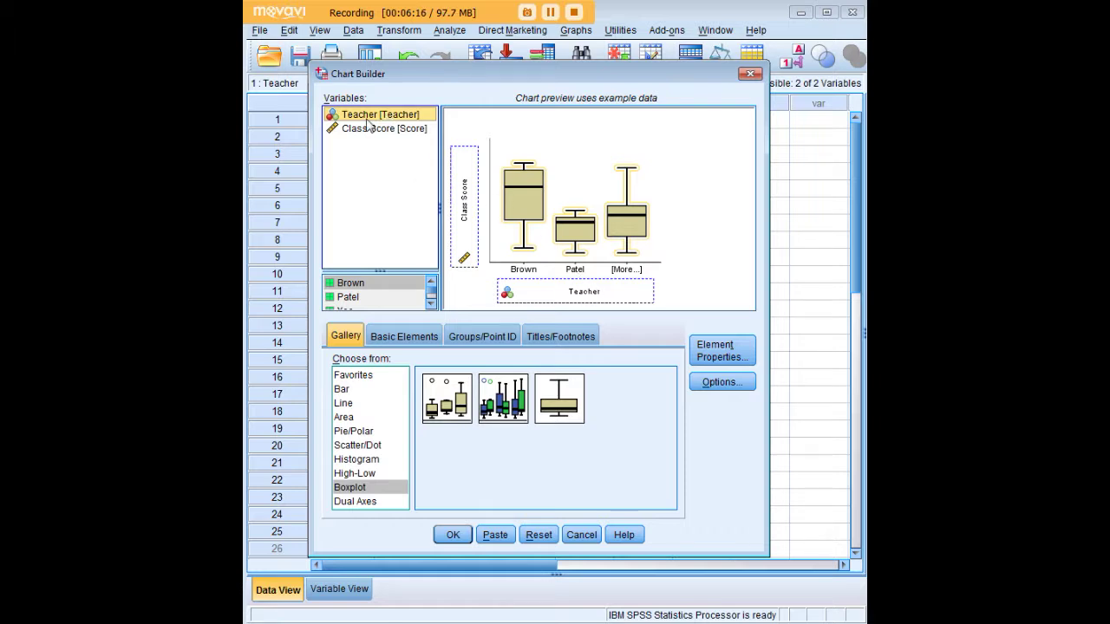
Generate the boxplot of Class Score by Teacher and return to the Multiple Comparisons table in the output.
click(453, 535)
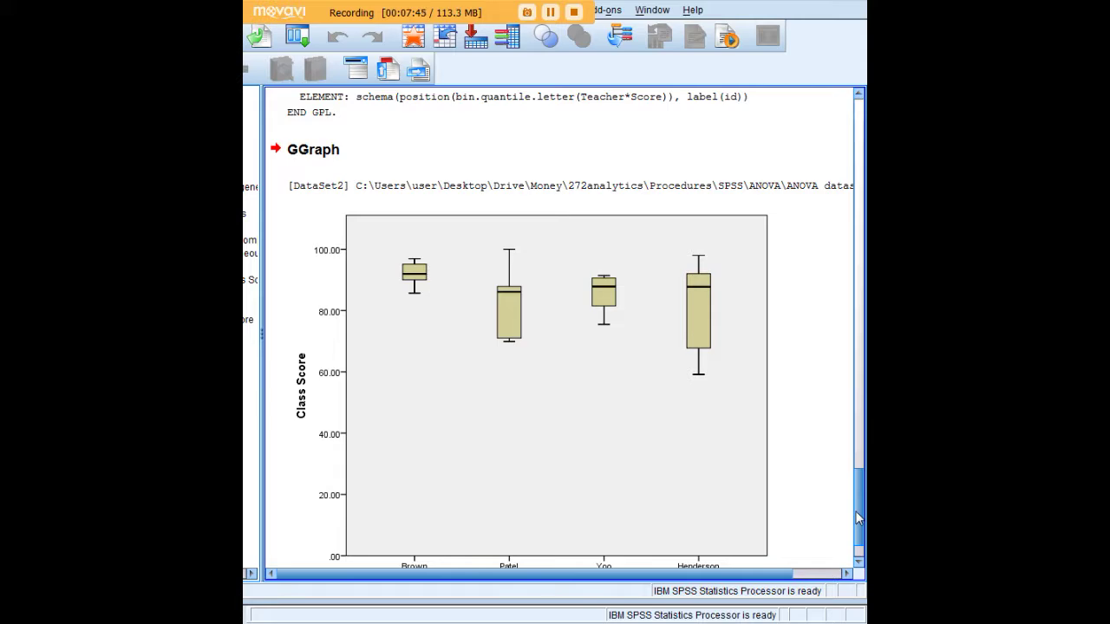
drag(859, 518, 863, 275)
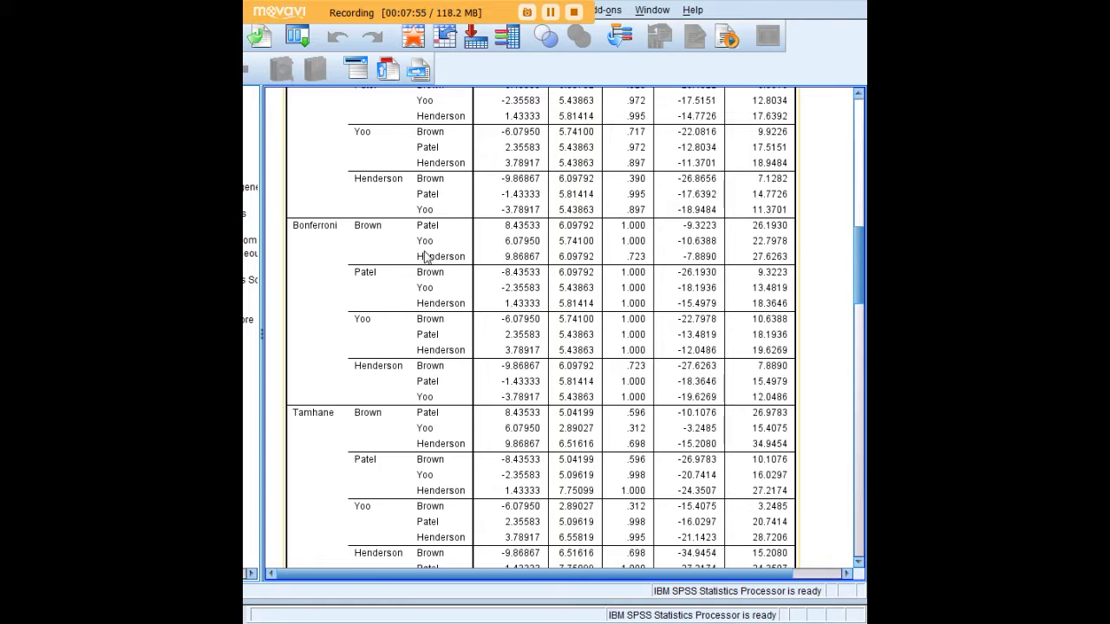